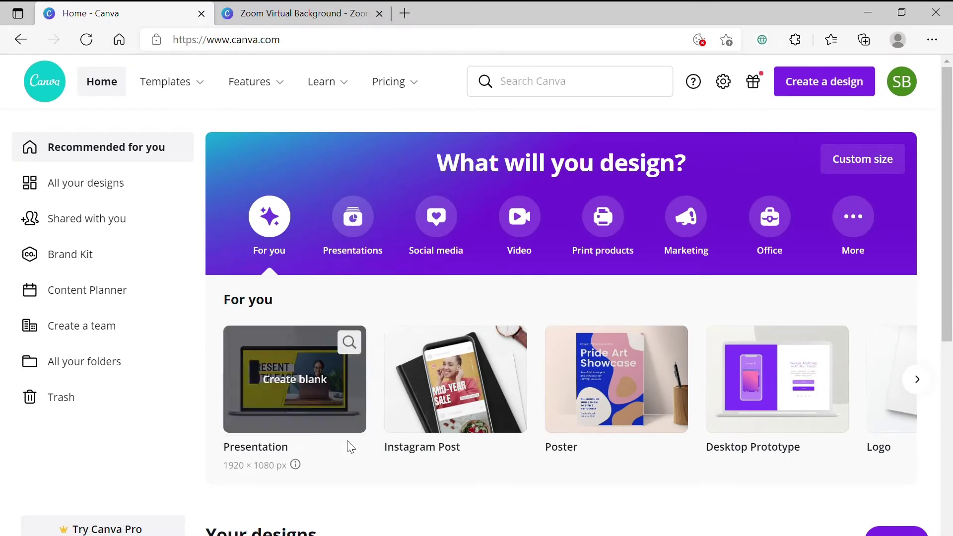
Step: Switch between the Zoom background design and Home, ending on the signed-out canva.com/en_au page
mouse_move(263, 341)
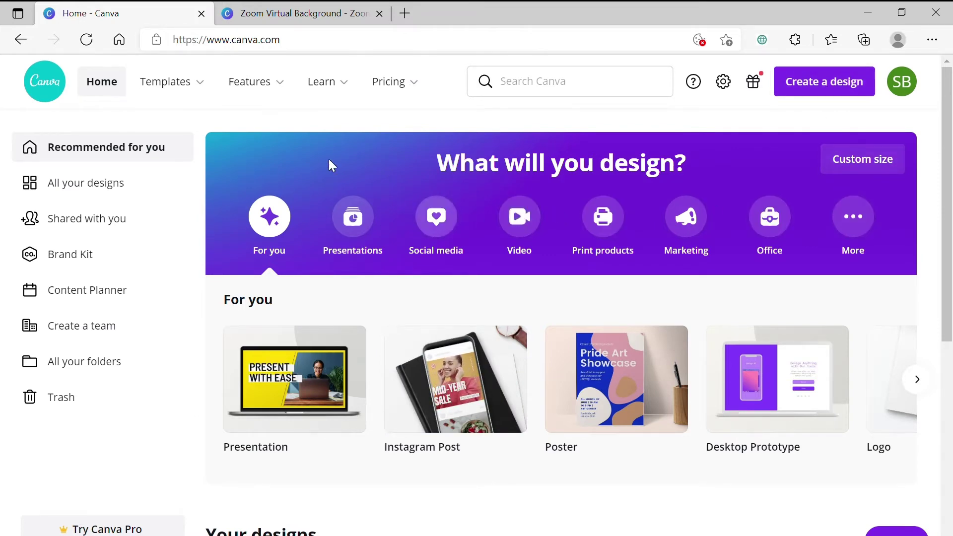
click(317, 20)
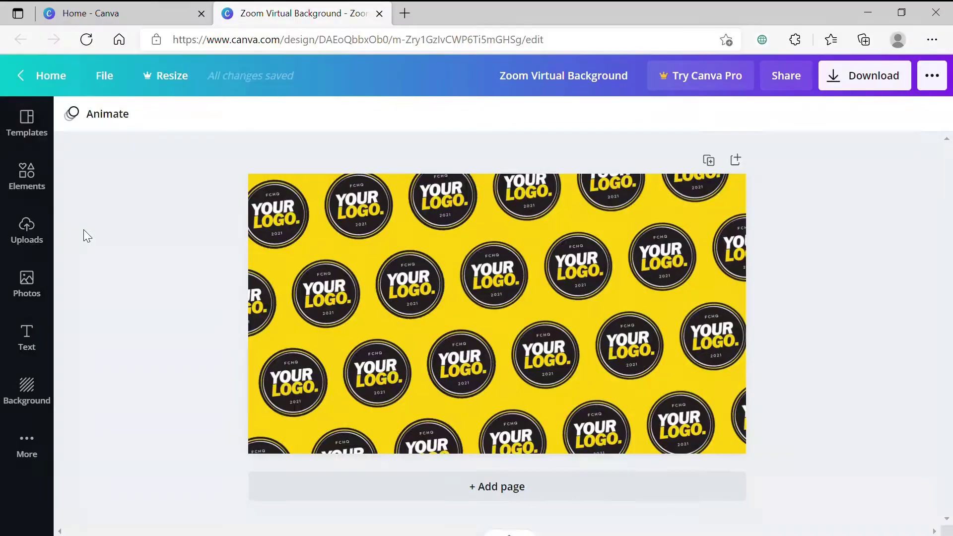
click(111, 16)
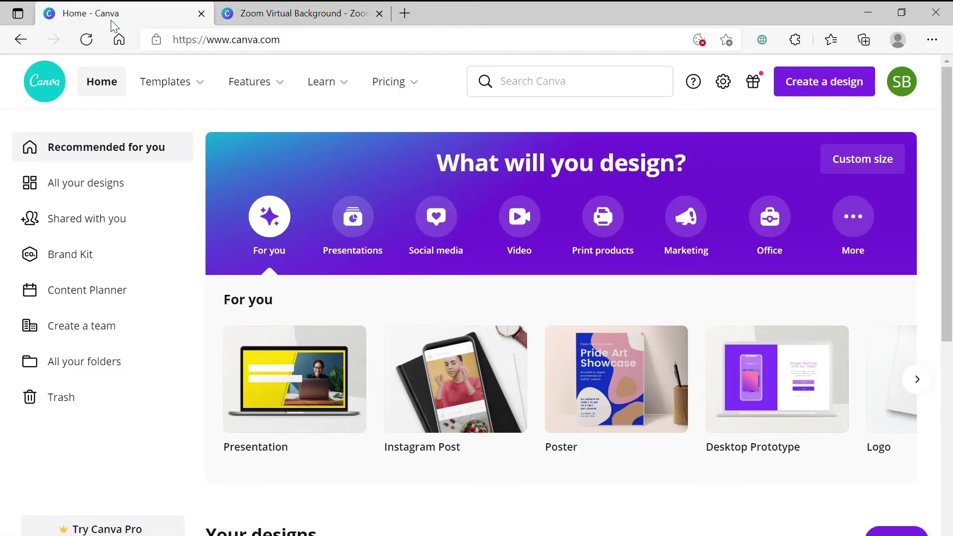
click(299, 19)
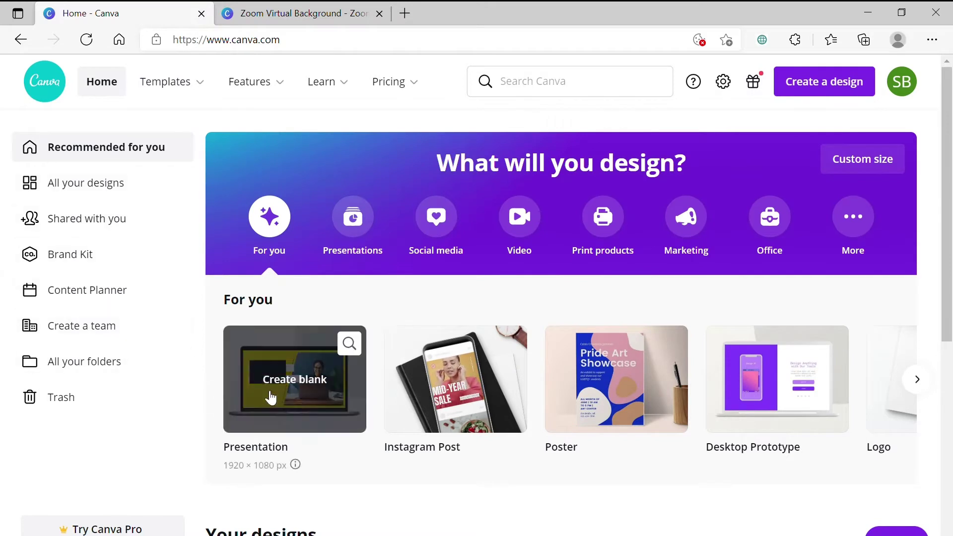
mouse_move(453, 413)
mouse_move(592, 399)
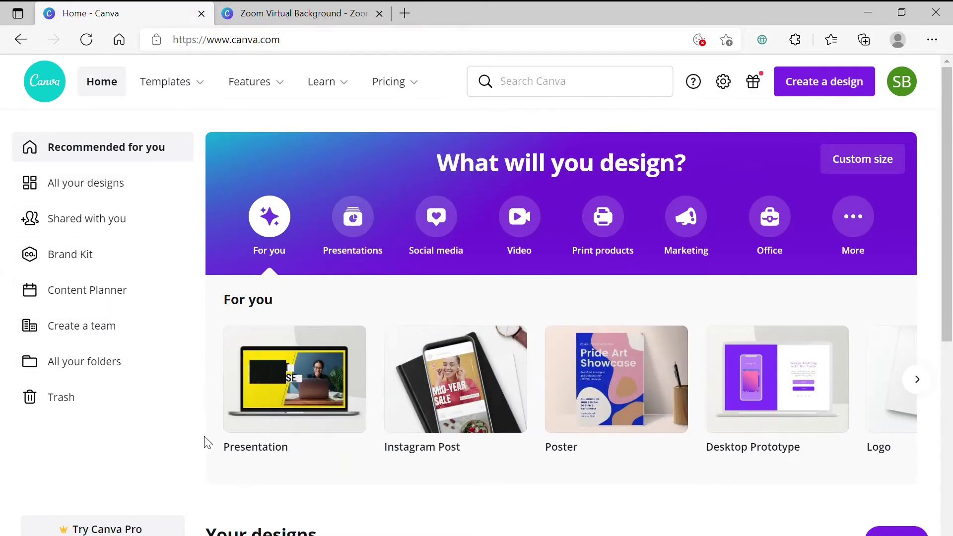
mouse_move(690, 460)
mouse_move(818, 393)
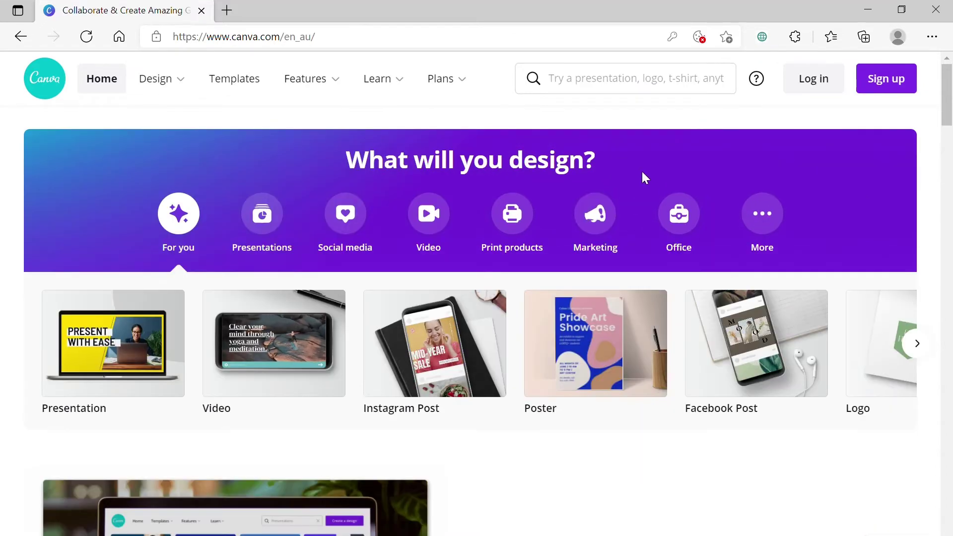
Step: Start a new Canva account sign-up using the email option
click(330, 39)
click(331, 42)
triple_click(329, 40)
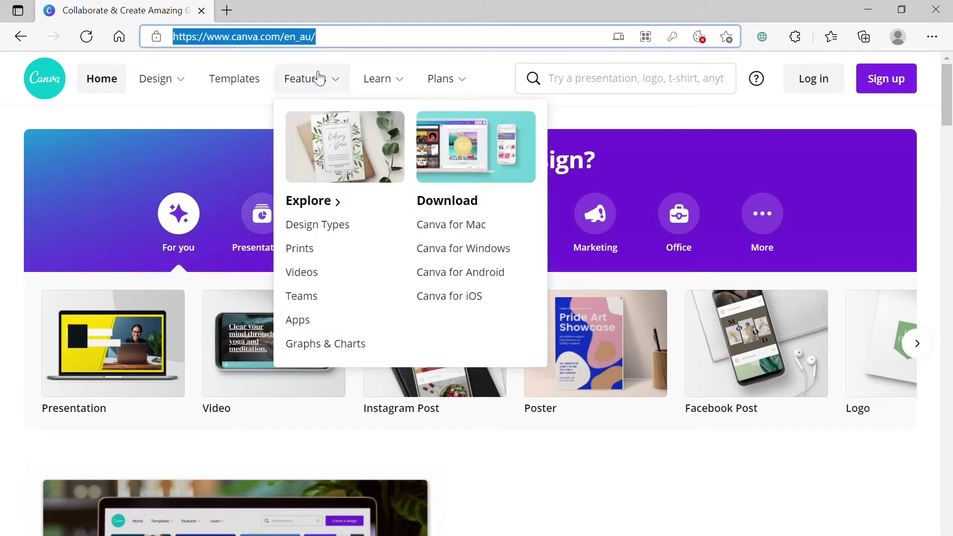
click(233, 124)
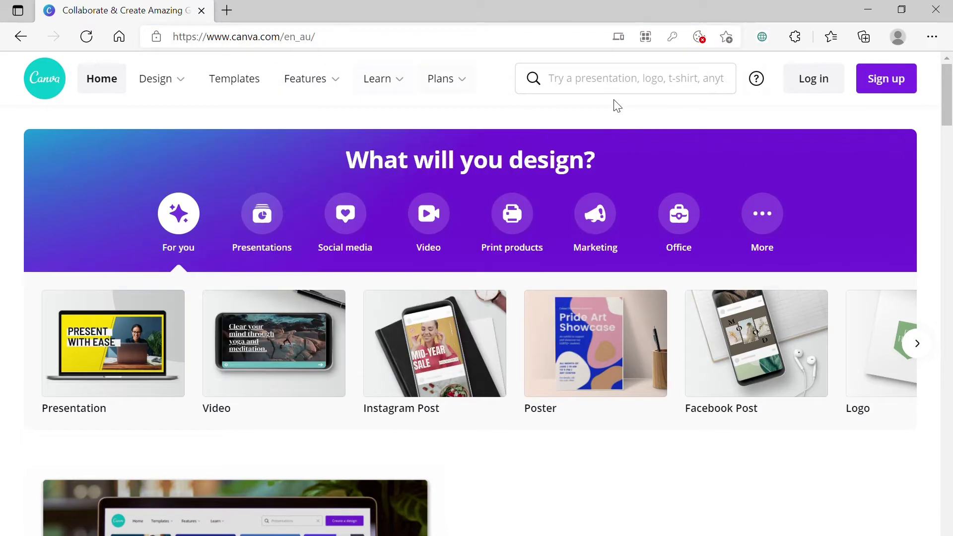
click(883, 85)
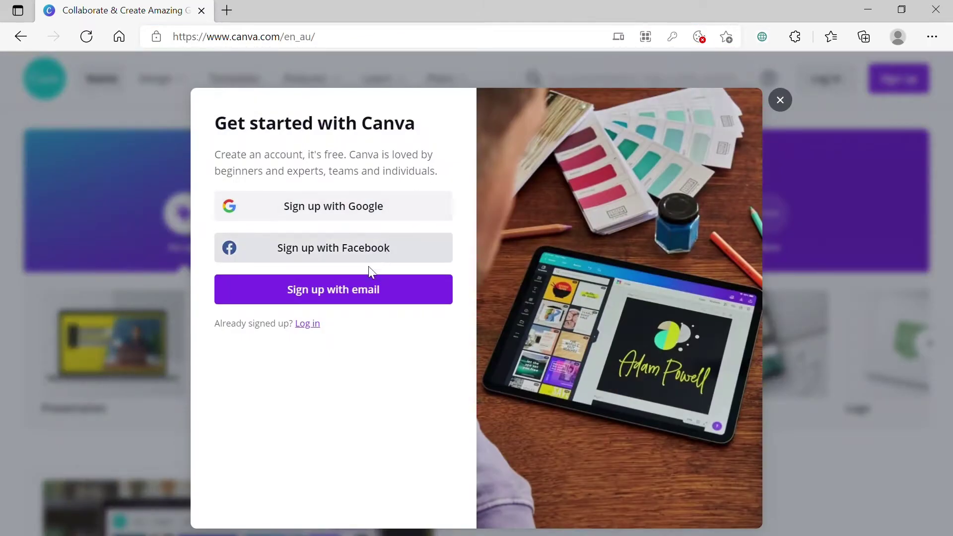
click(409, 299)
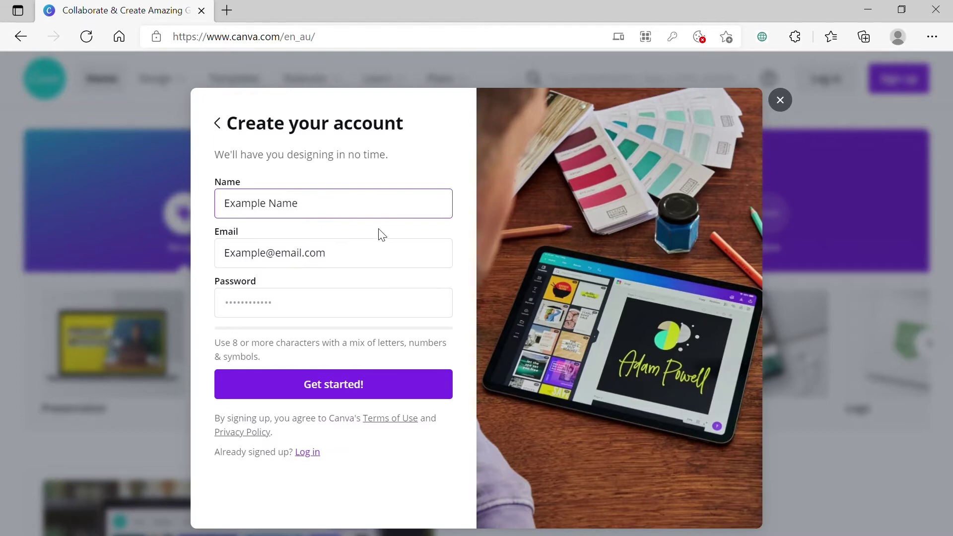
Step: Enter a strong account password in the sign-up form's Password field
click(382, 259)
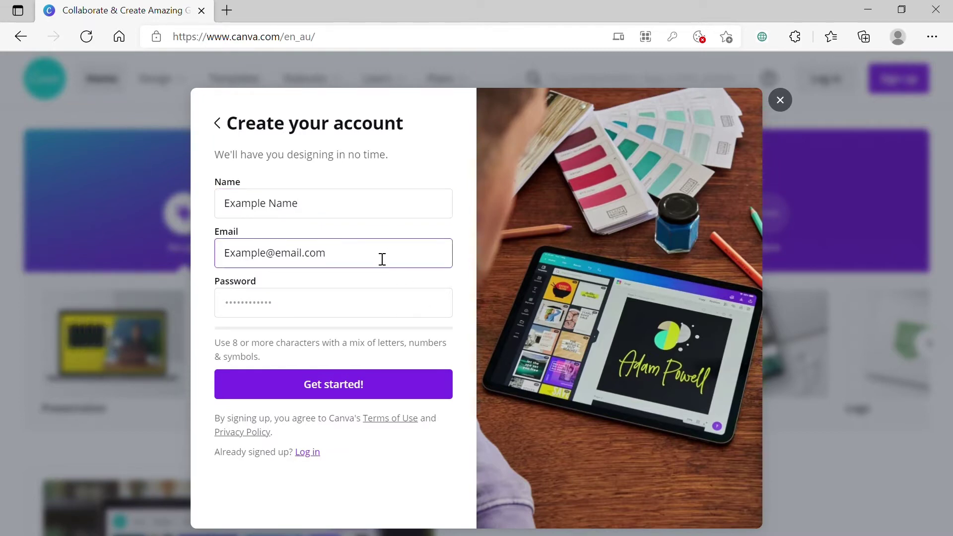
click(367, 308)
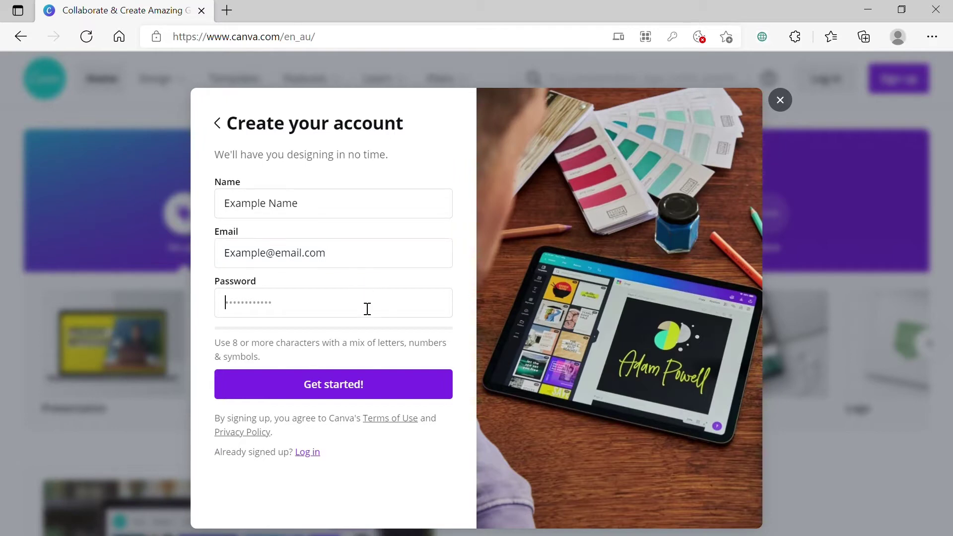
text(••••••)
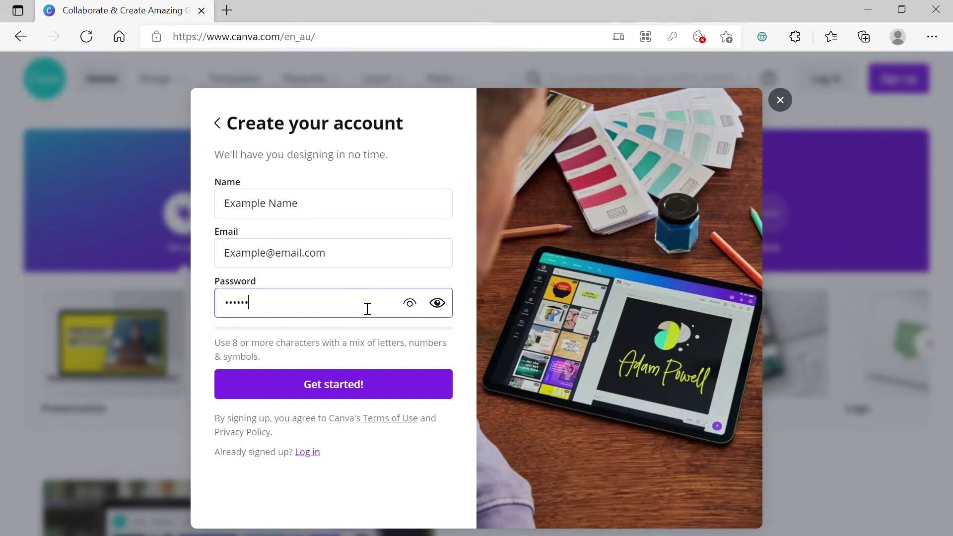
text(••••••••••)
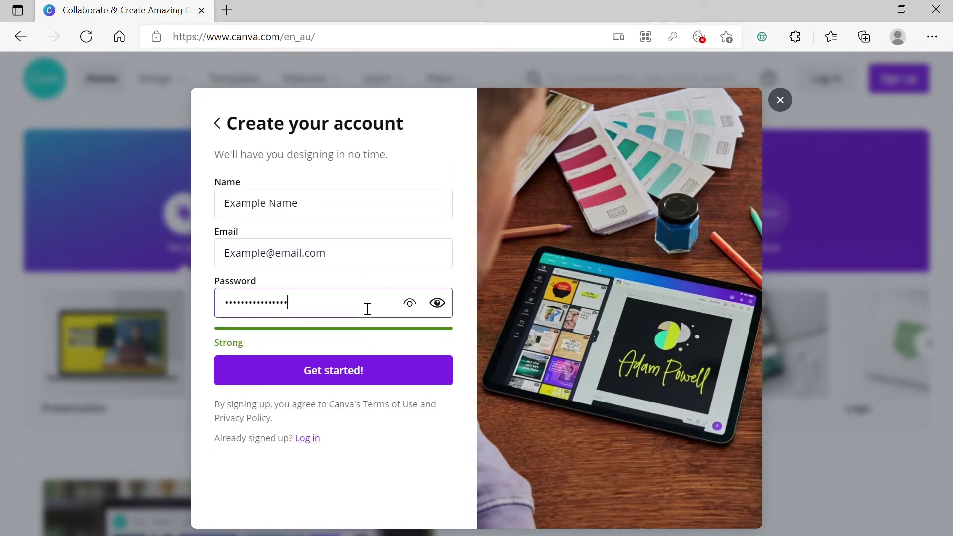
Step: Create the account, start a blank Zoom Virtual Background design, and show the Uploads panel
click(346, 380)
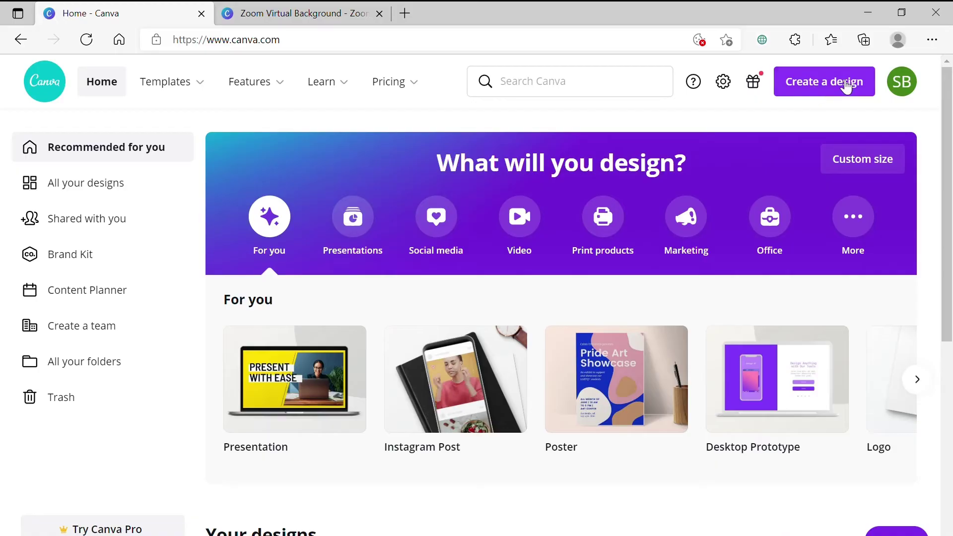
click(847, 85)
scroll(779, 190, down, 10)
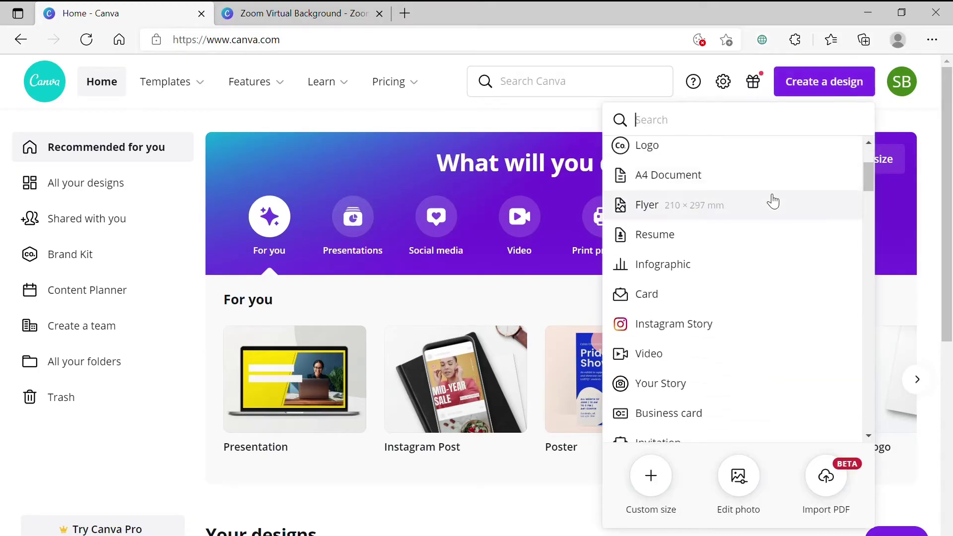
scroll(767, 204, down, 4)
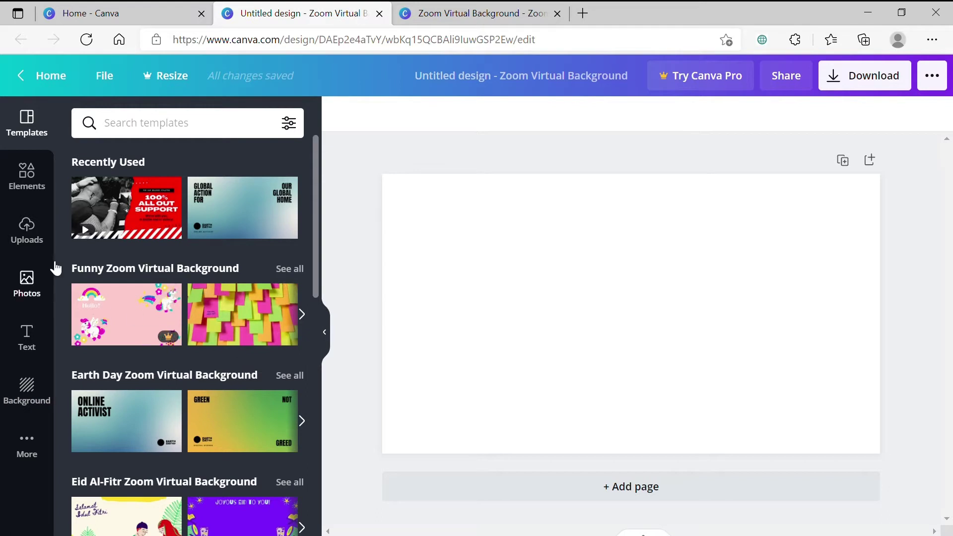
click(26, 231)
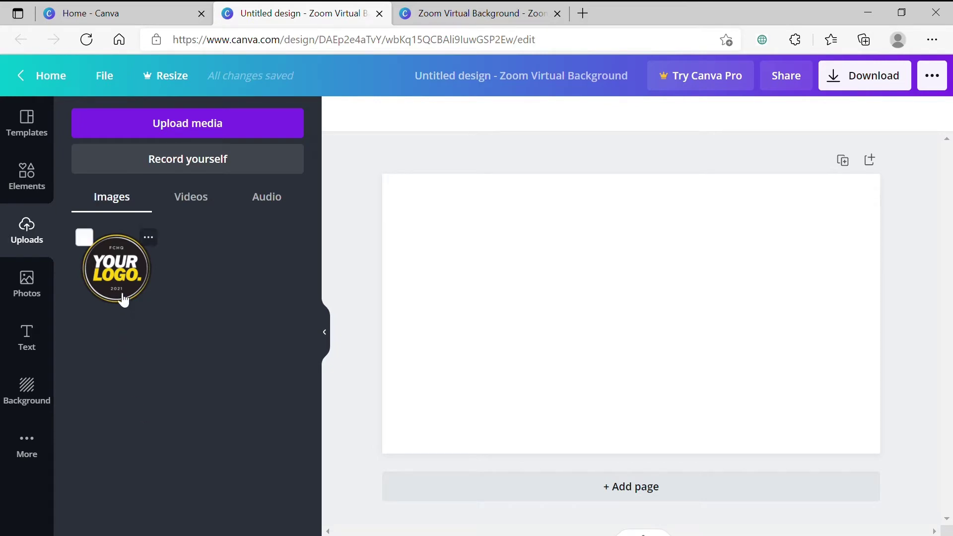
Step: Add the YOUR LOGO image to the page and shrink it to 253 by 253
click(122, 279)
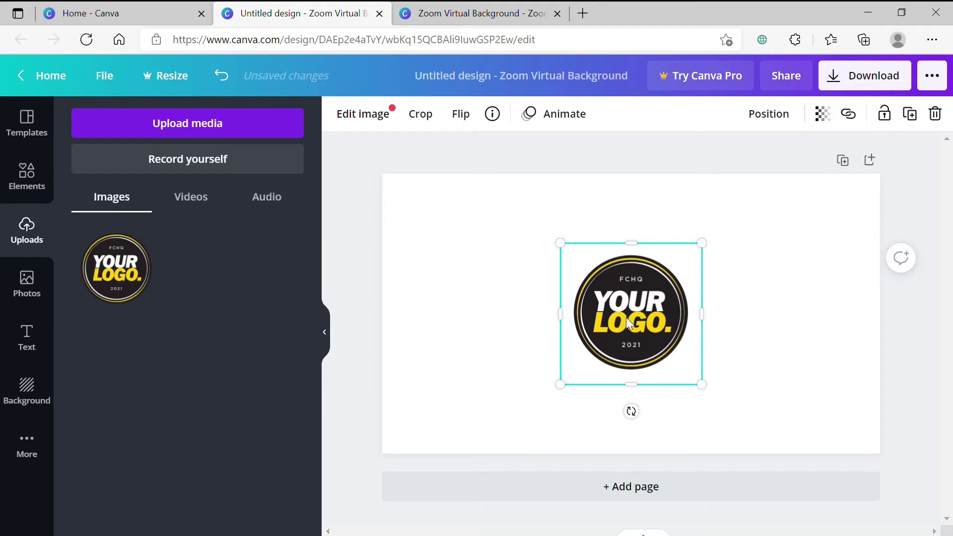
drag(702, 328, 650, 330)
click(222, 75)
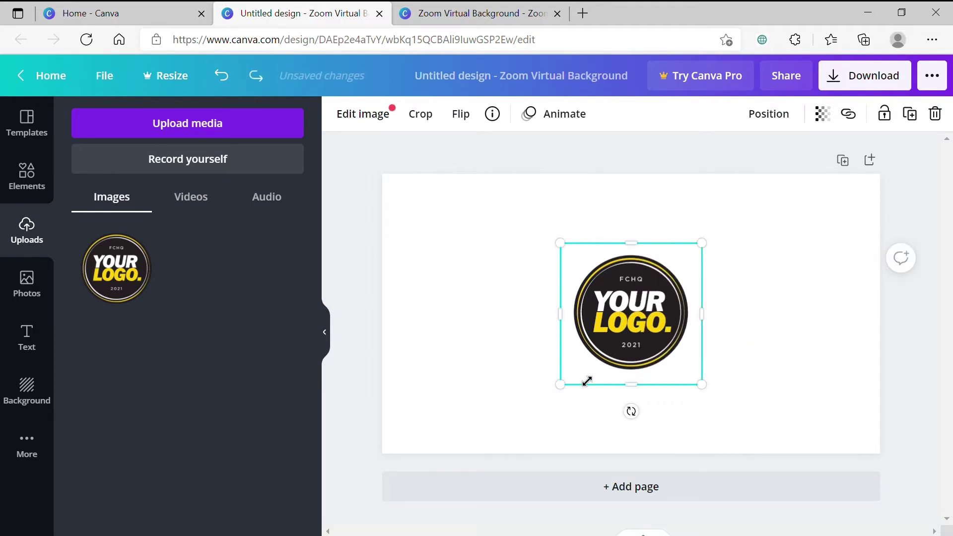
drag(587, 381, 617, 350)
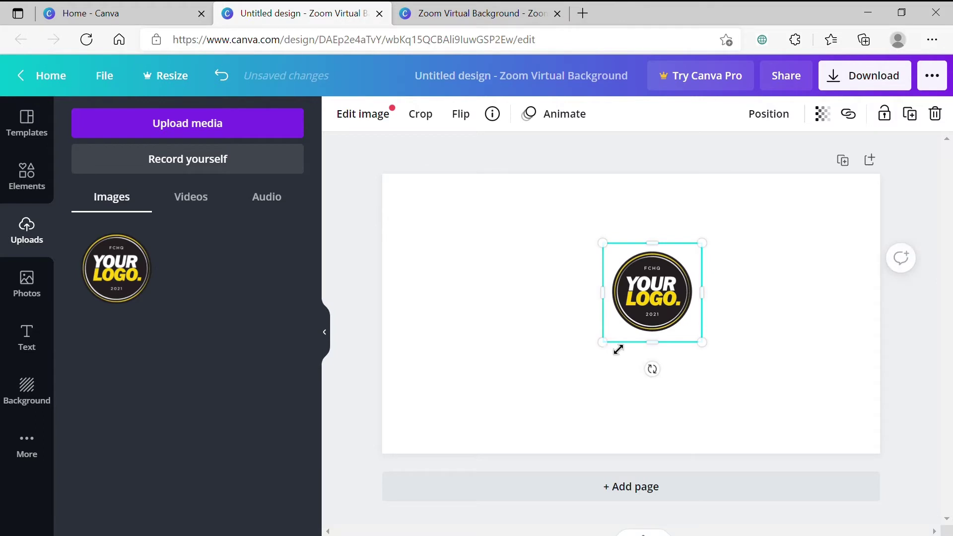
click(221, 76)
drag(663, 415, 679, 405)
click(221, 75)
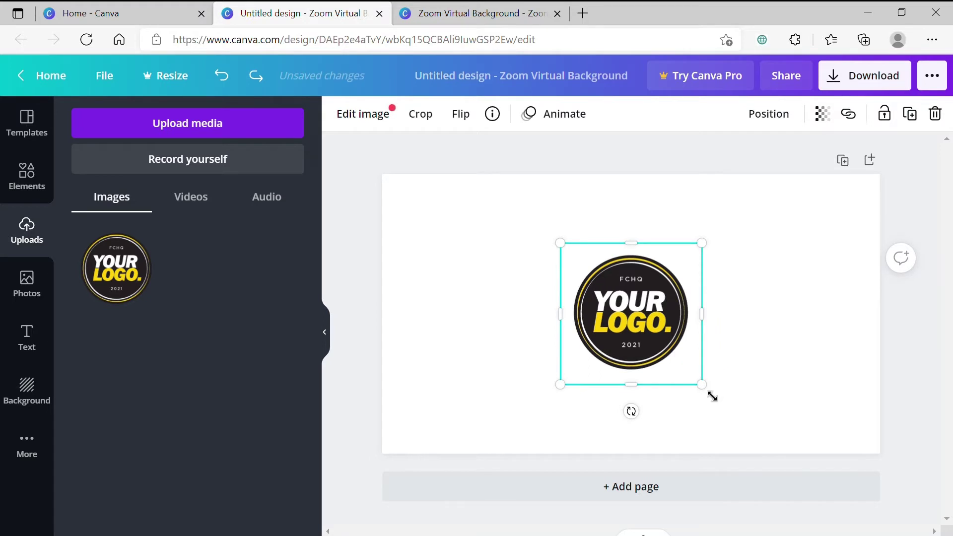
drag(712, 396, 656, 331)
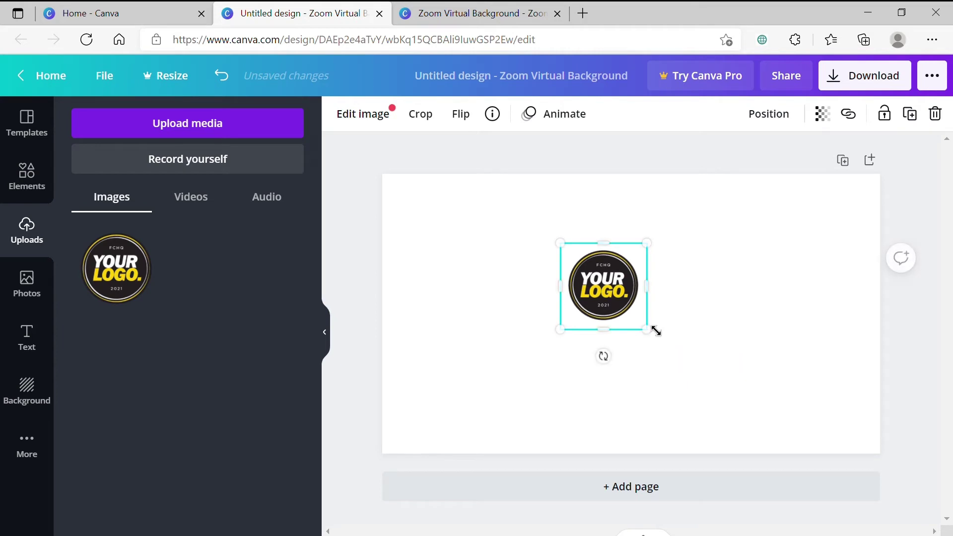
click(641, 370)
click(620, 313)
Step: Move the logo to the top-left corner and Alt-drag a duplicate to its right
drag(634, 314, 464, 247)
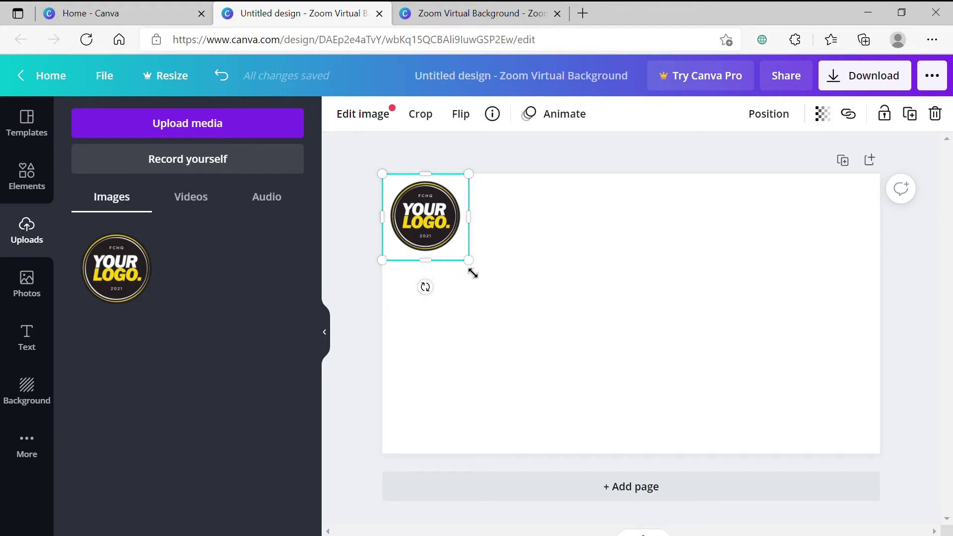
drag(426, 237, 518, 248)
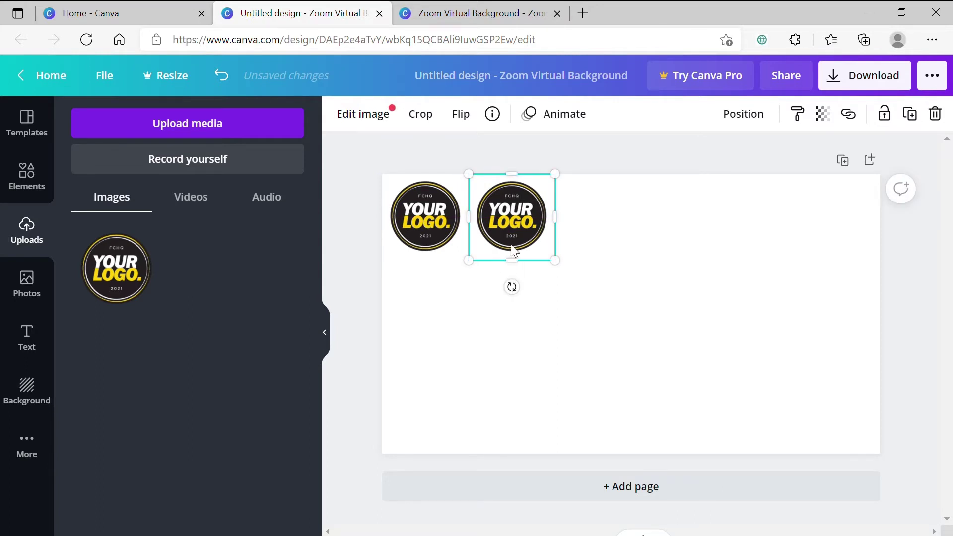
Step: Duplicate the selected logo pair twice to the right, making a top row of six logos
mouse_move(514, 251)
mouse_down()
mouse_move(559, 265)
mouse_move(519, 274)
mouse_move(527, 253)
mouse_move(570, 260)
mouse_move(520, 249)
mouse_up()
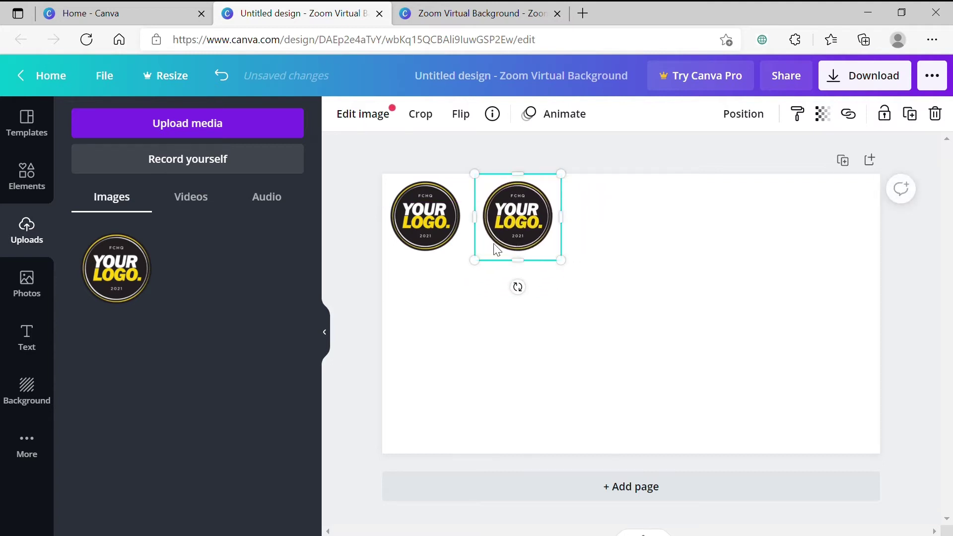
click(221, 76)
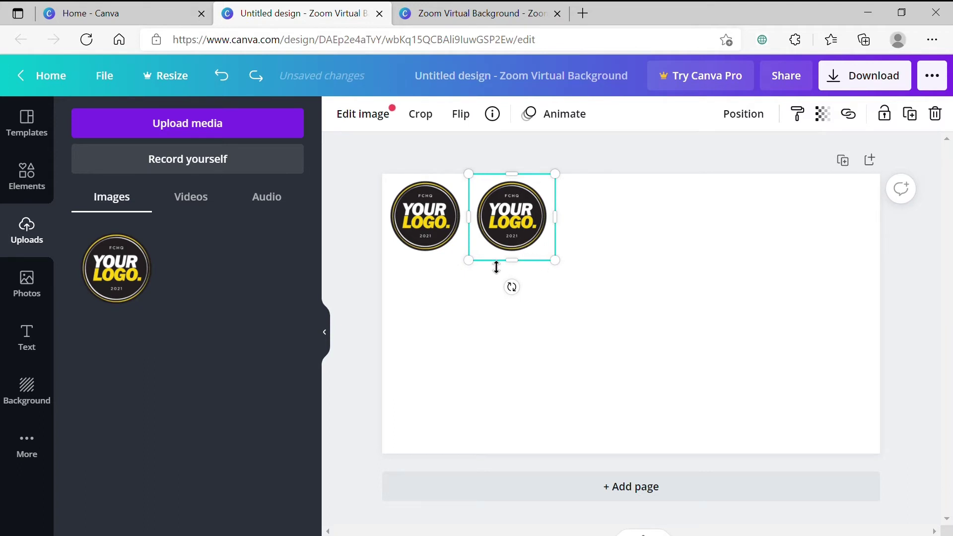
alt+drag(513, 238, 610, 241)
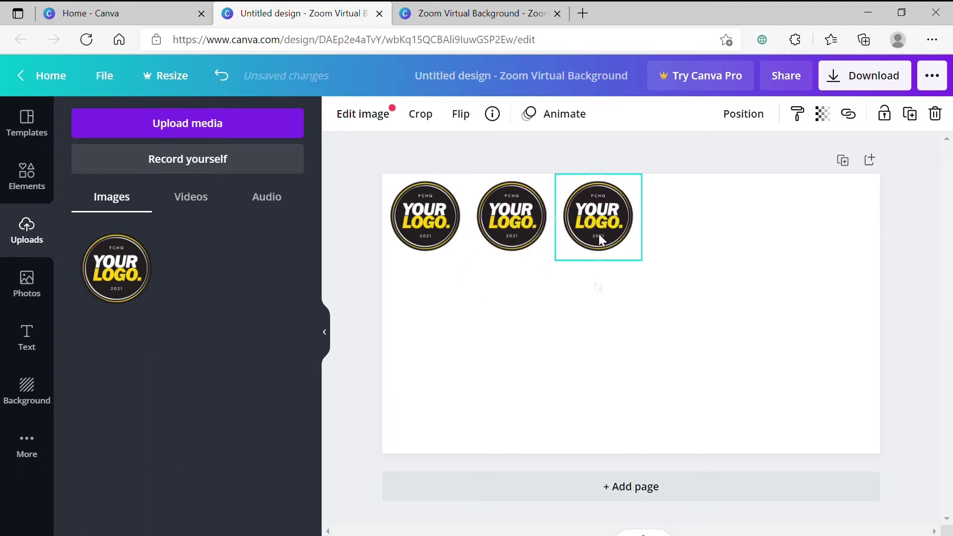
click(230, 84)
drag(421, 297, 483, 230)
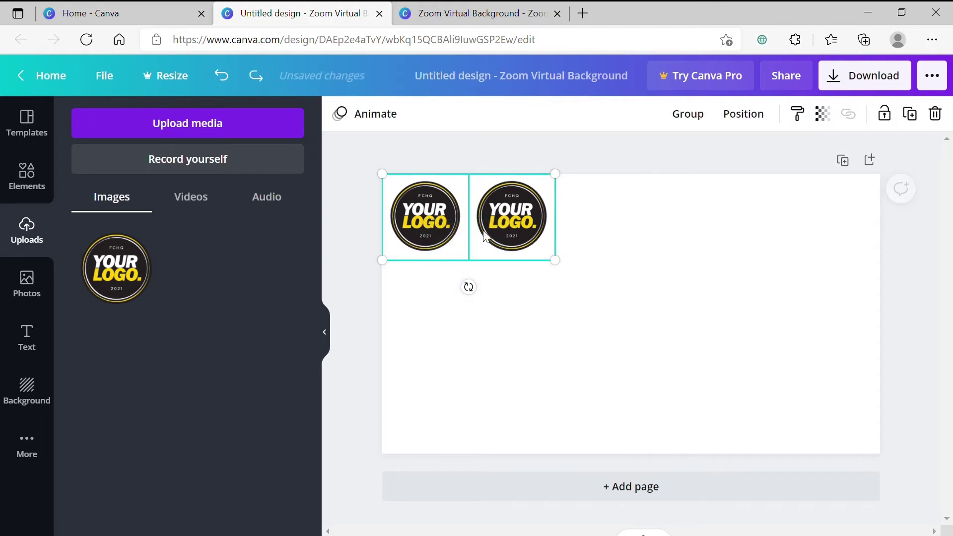
drag(421, 242, 598, 240)
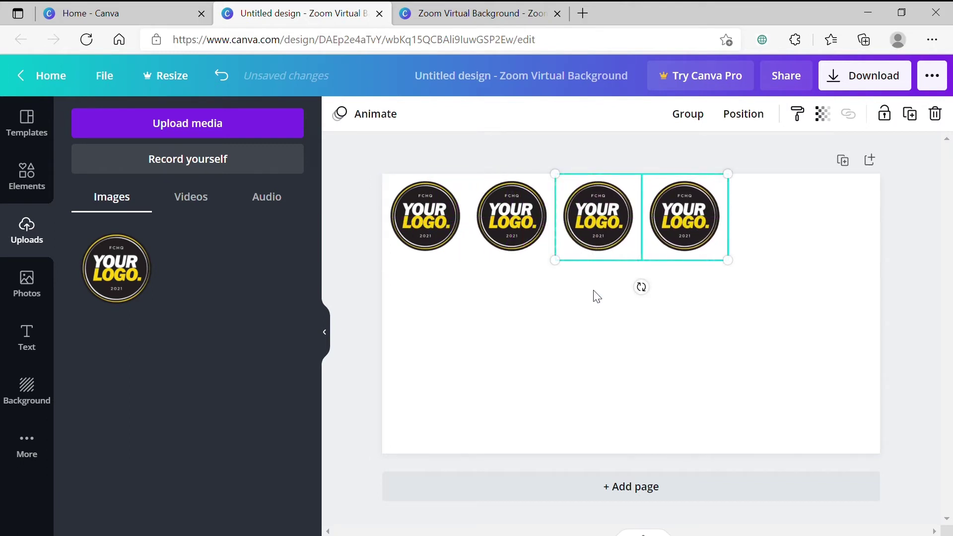
drag(613, 249, 788, 253)
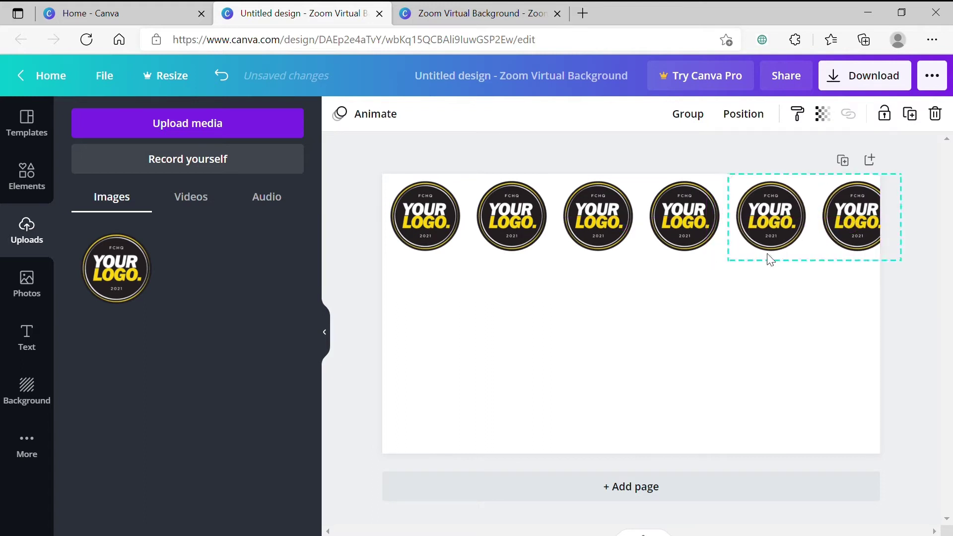
Step: Select the page background and try pink, purple and blue background colours
click(455, 307)
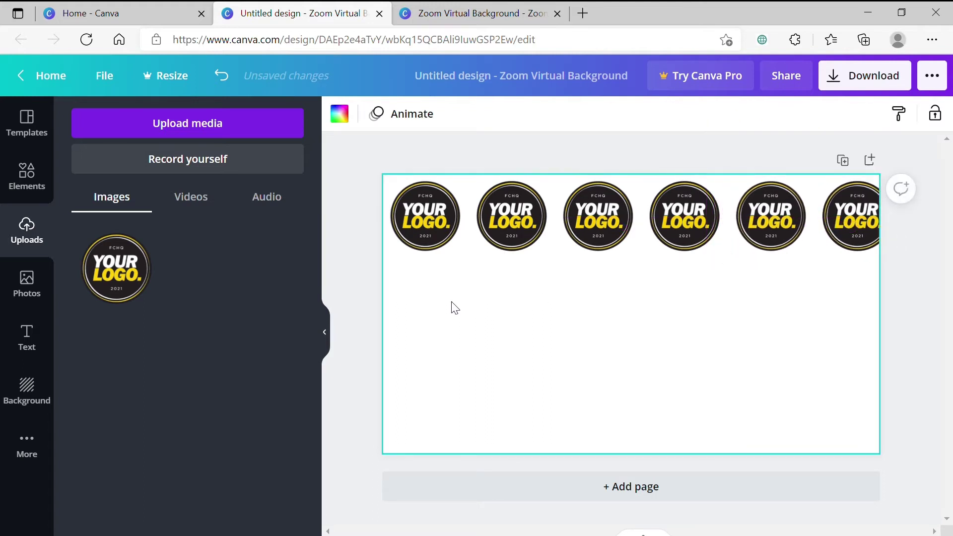
click(463, 229)
click(510, 222)
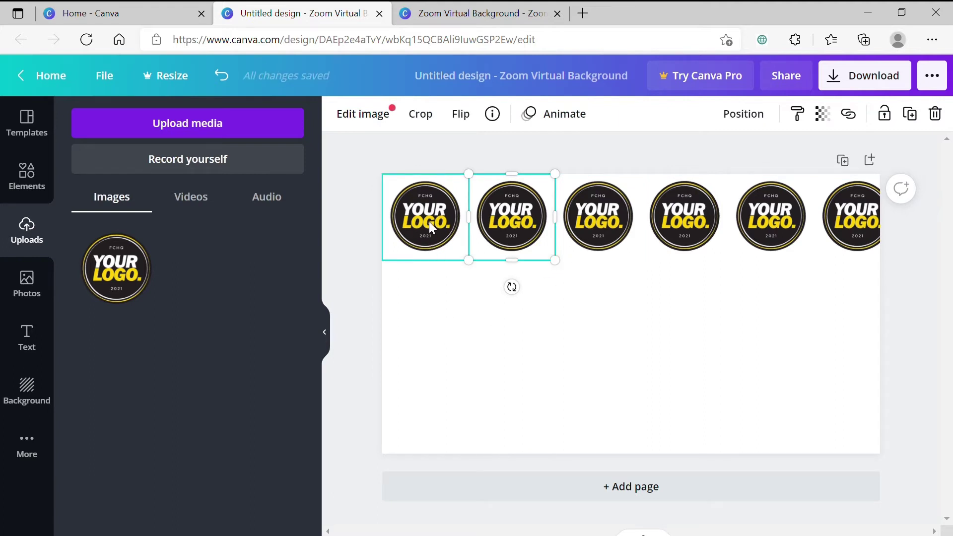
click(551, 357)
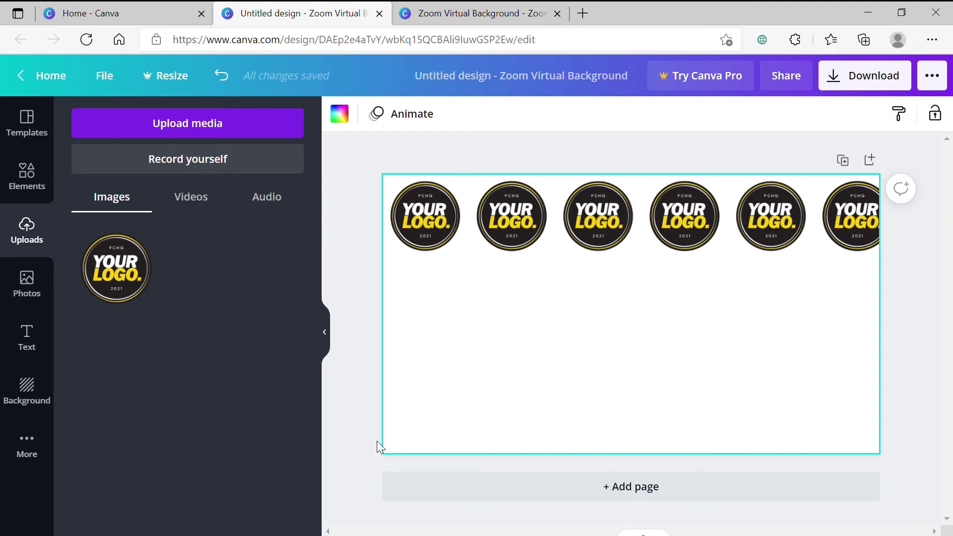
click(351, 123)
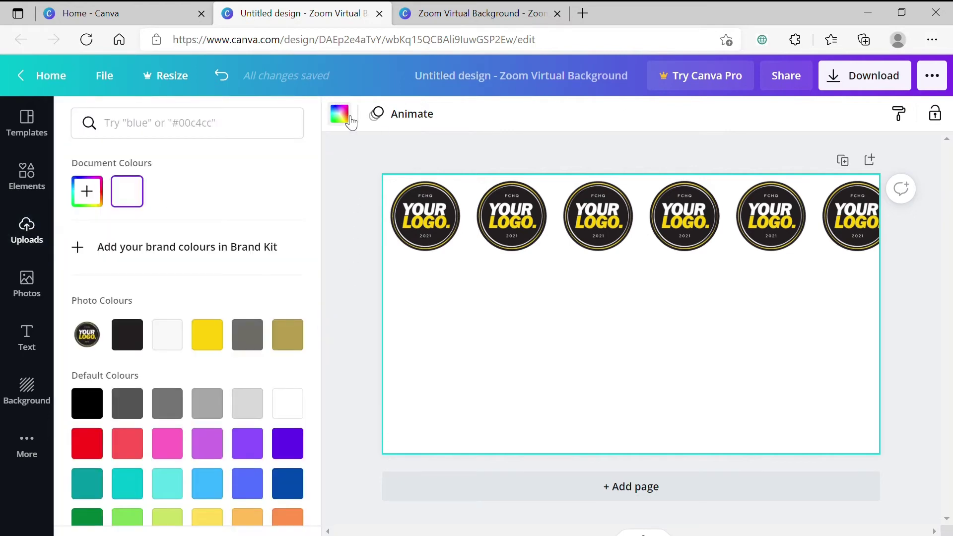
scroll(248, 231, down, 1)
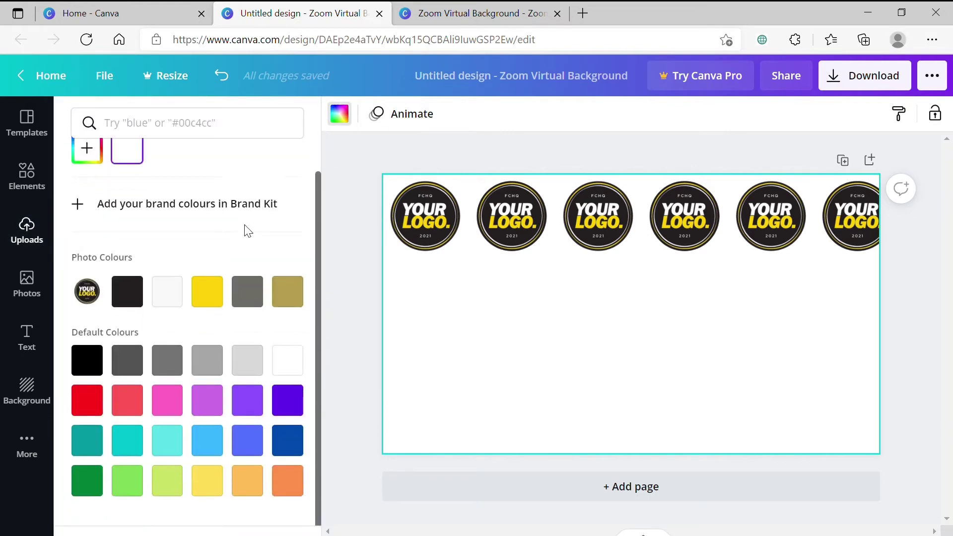
click(169, 401)
click(211, 400)
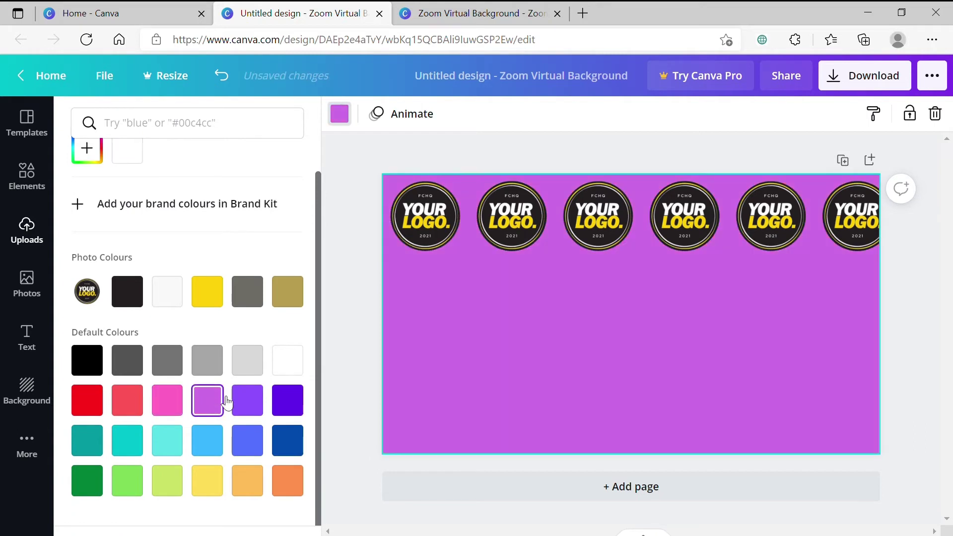
click(248, 440)
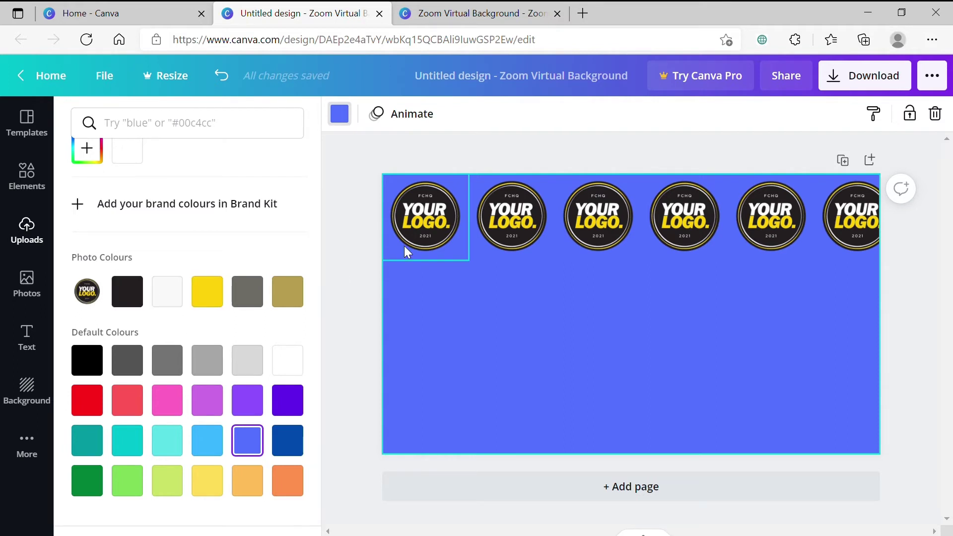
Step: Set the page background to the yellow Photo Colour and close the colour panel
click(215, 299)
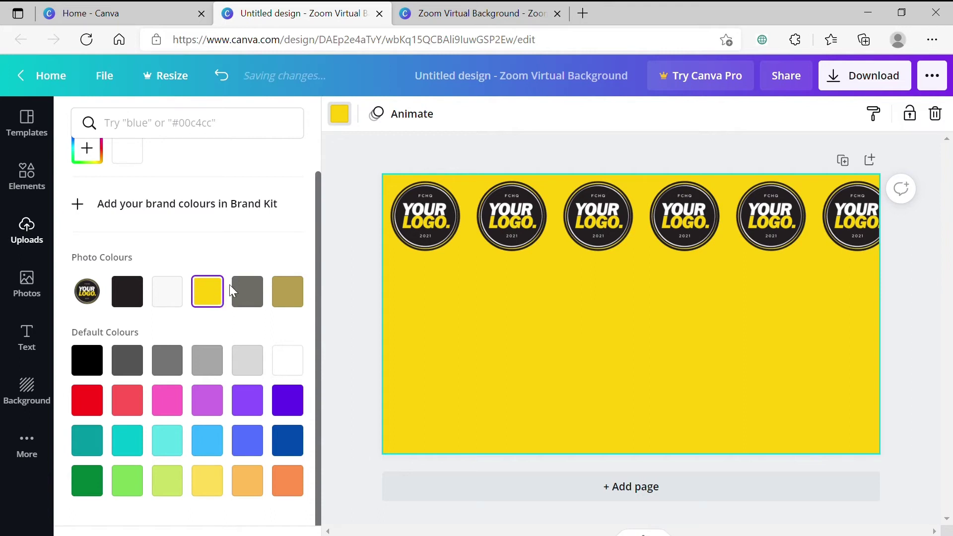
scroll(233, 290, up, 1)
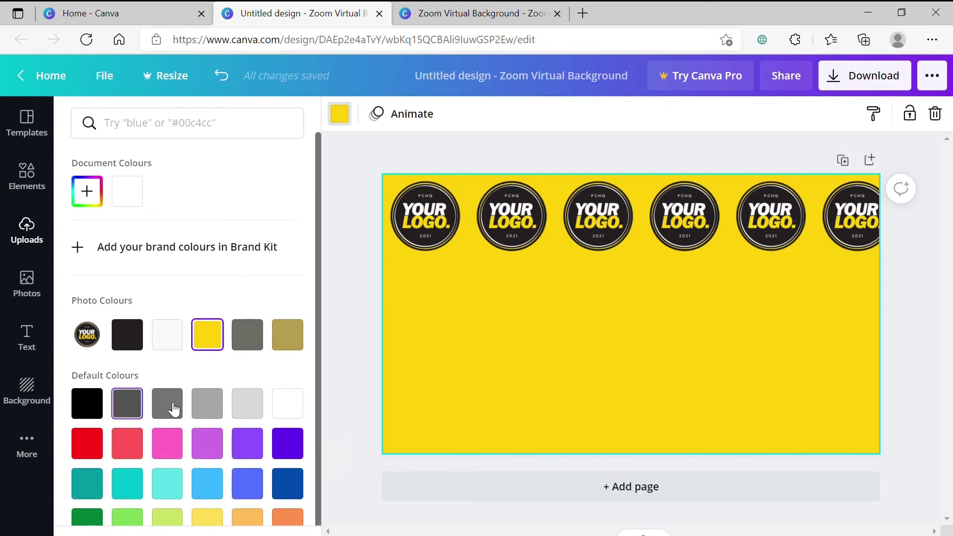
scroll(245, 409, down, 1)
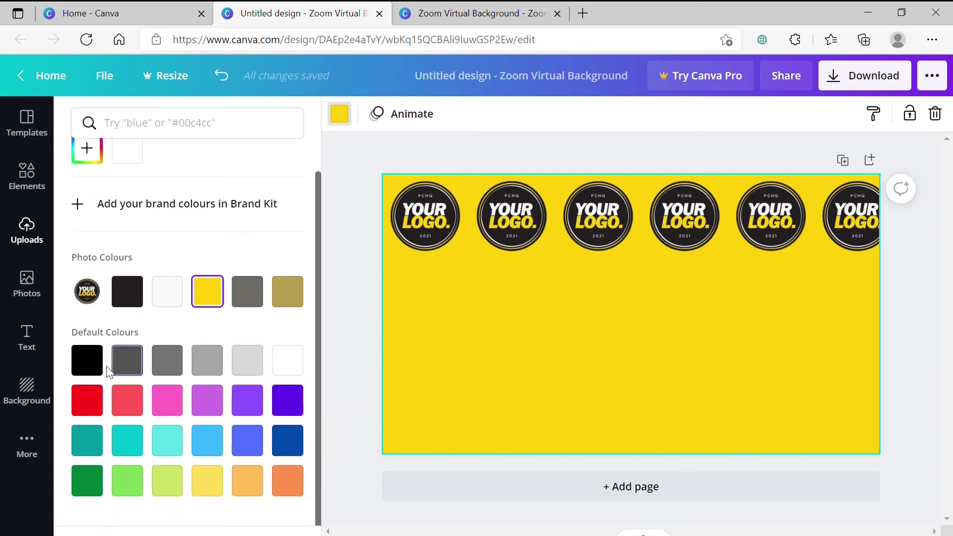
scroll(196, 359, up, 1)
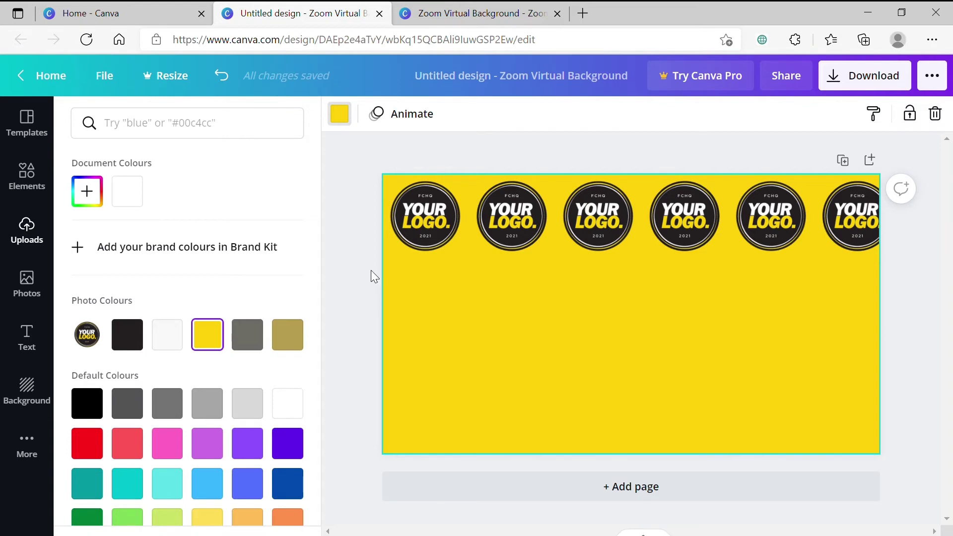
click(355, 263)
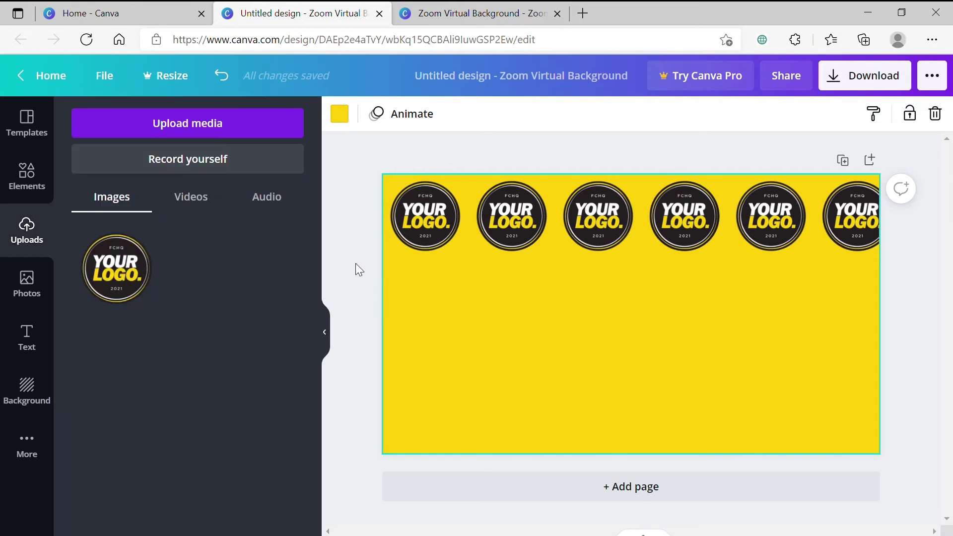
Step: Copy the logo row below the first and shift it left to stagger the rows
drag(393, 292, 848, 209)
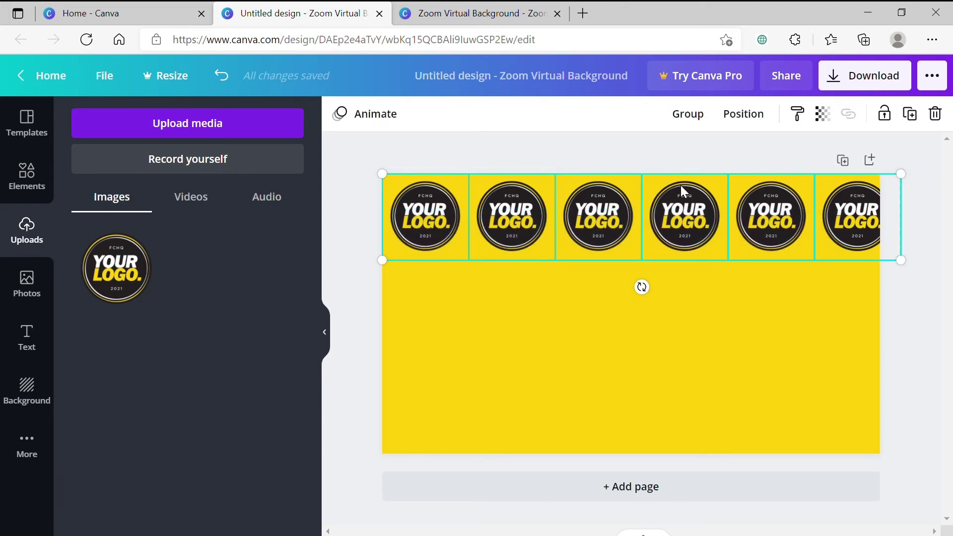
drag(681, 186, 670, 267)
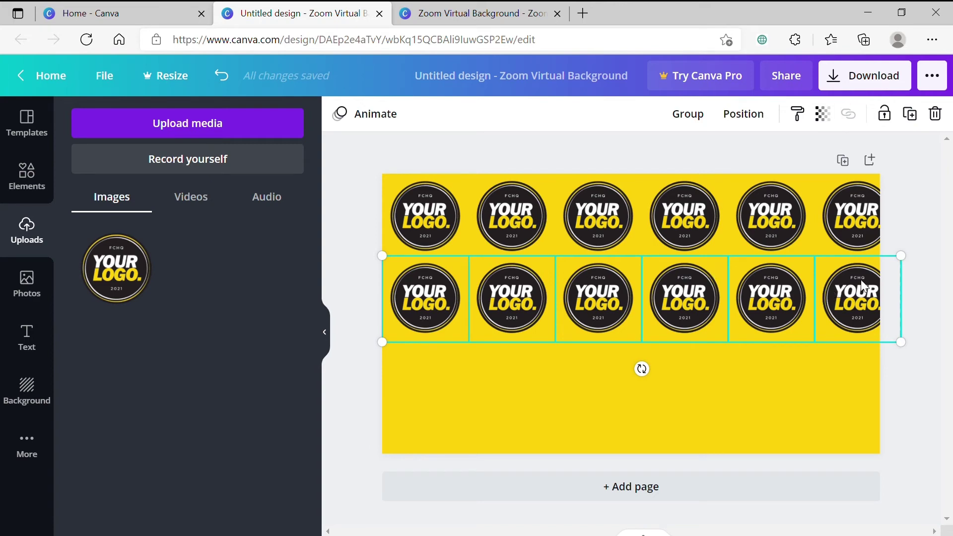
drag(862, 276, 817, 287)
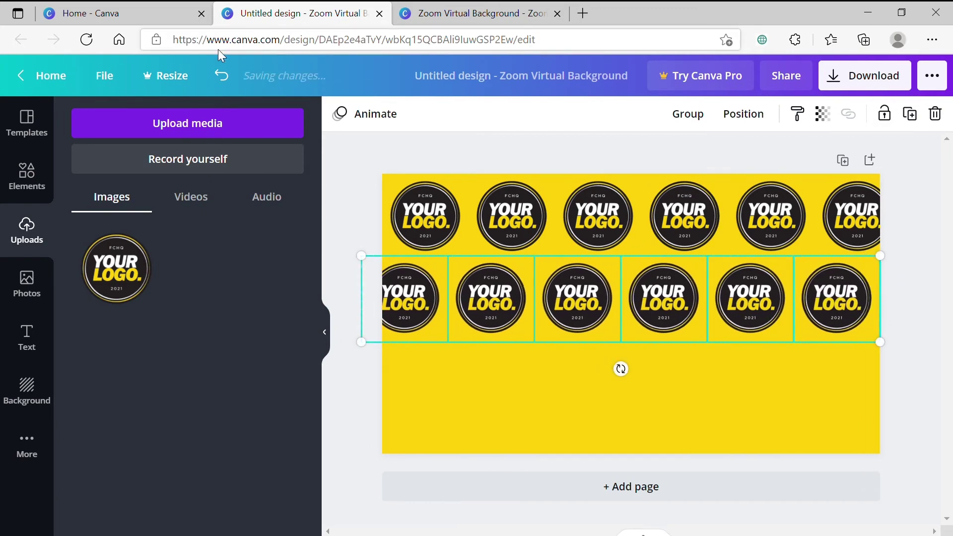
click(221, 76)
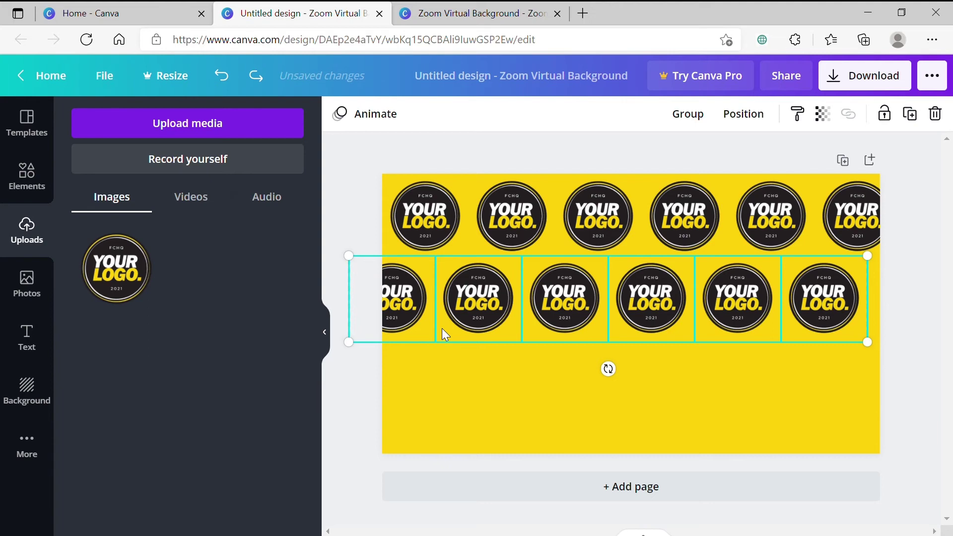
drag(442, 328, 469, 326)
key(shift+Left)
key(shift+Left)
key(shift+Left)
key(shift+Left)
key(shift+Left)
key(shift+Left)
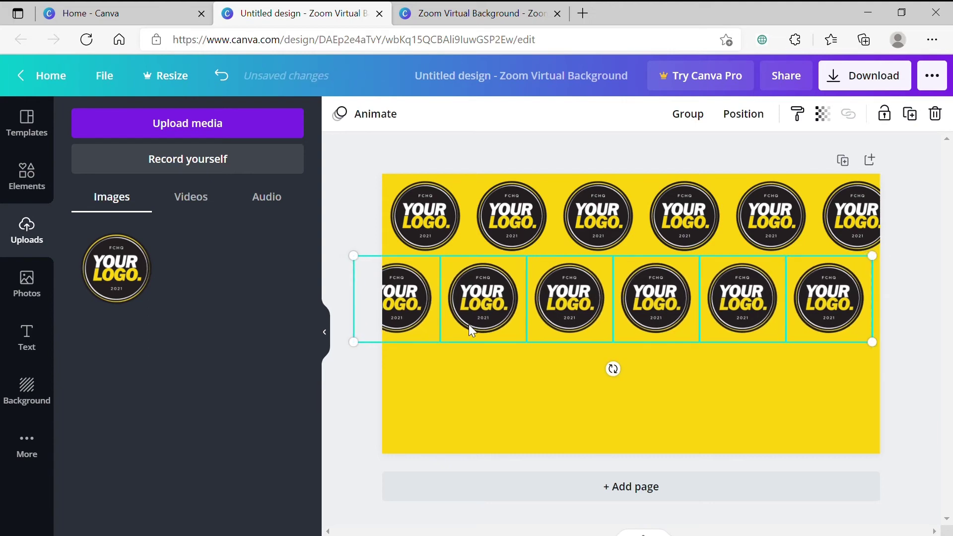
key(shift+Left)
key(shift+Left)
key(shift+Left)
key(shift+Left)
key(shift+Left)
key(shift+Left)
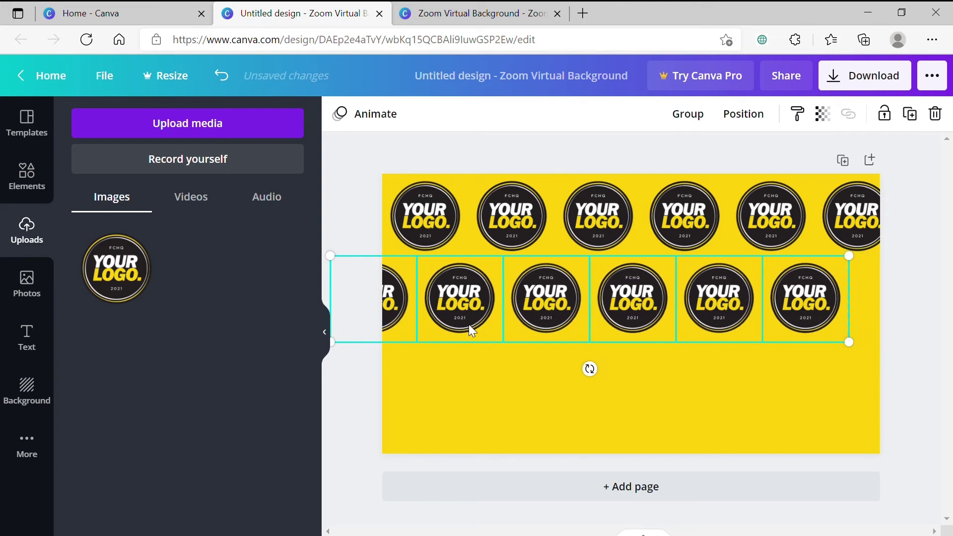
Step: Extend the second row with a copy of its last logo
click(808, 358)
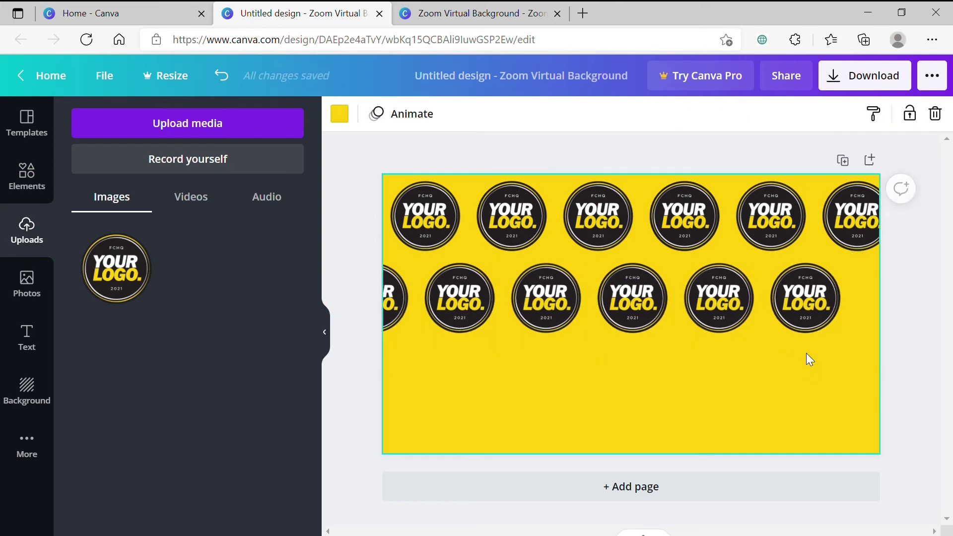
click(788, 319)
drag(788, 320, 884, 334)
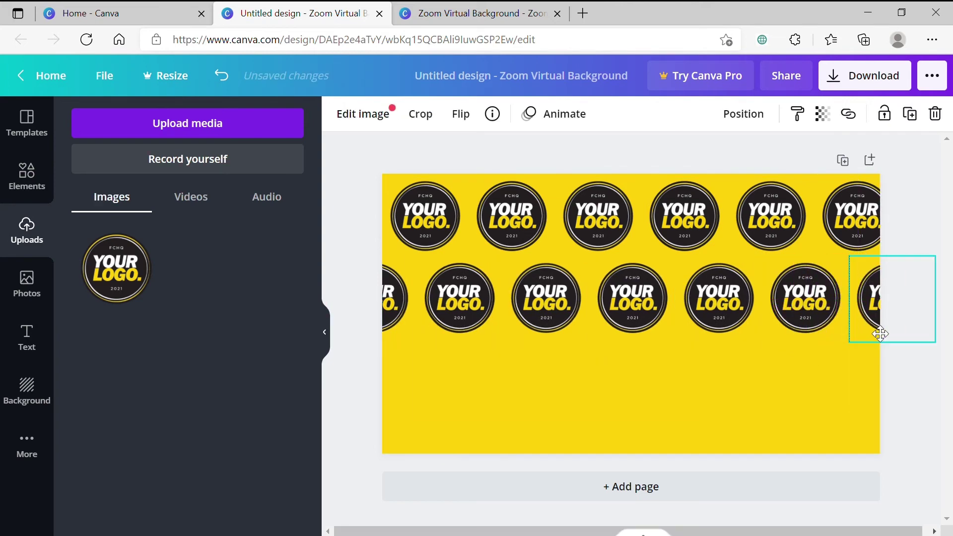
Step: Alt-drag both logo rows downward into four staggered rows, then select all logos
drag(335, 192, 900, 331)
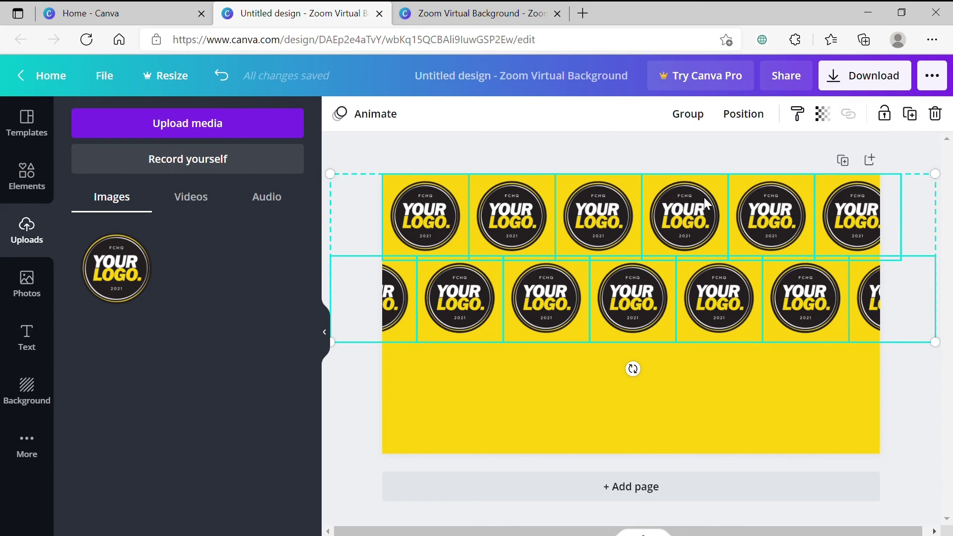
key(alt)
drag(708, 196, 671, 350)
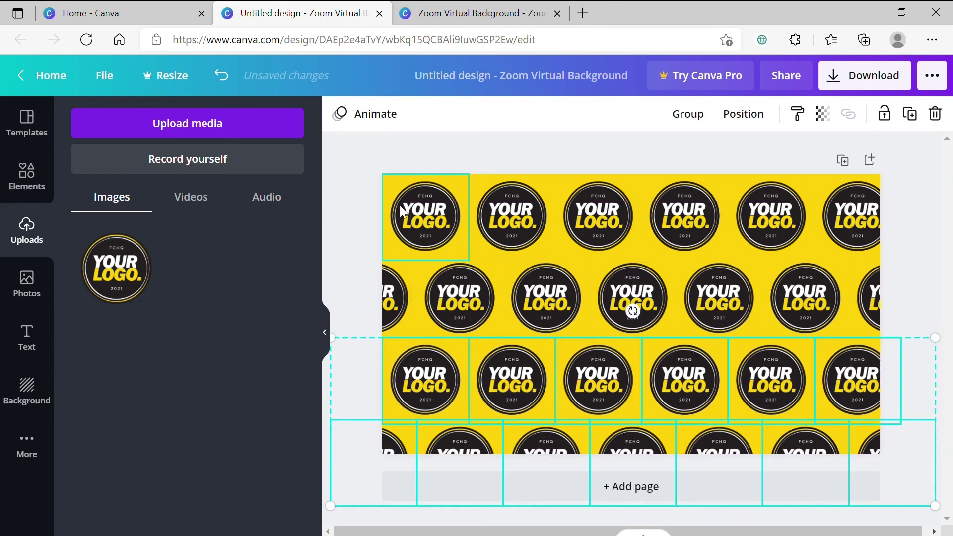
click(367, 177)
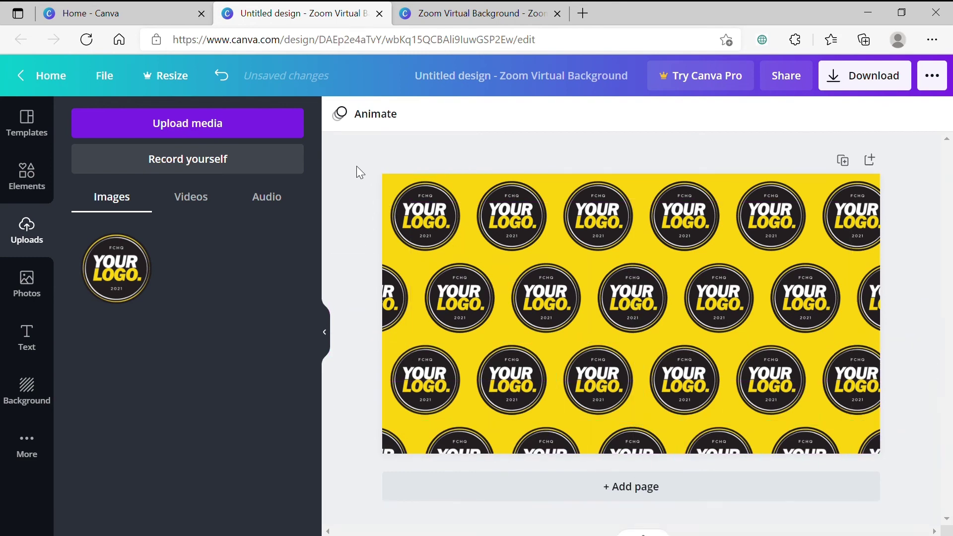
drag(338, 155, 930, 465)
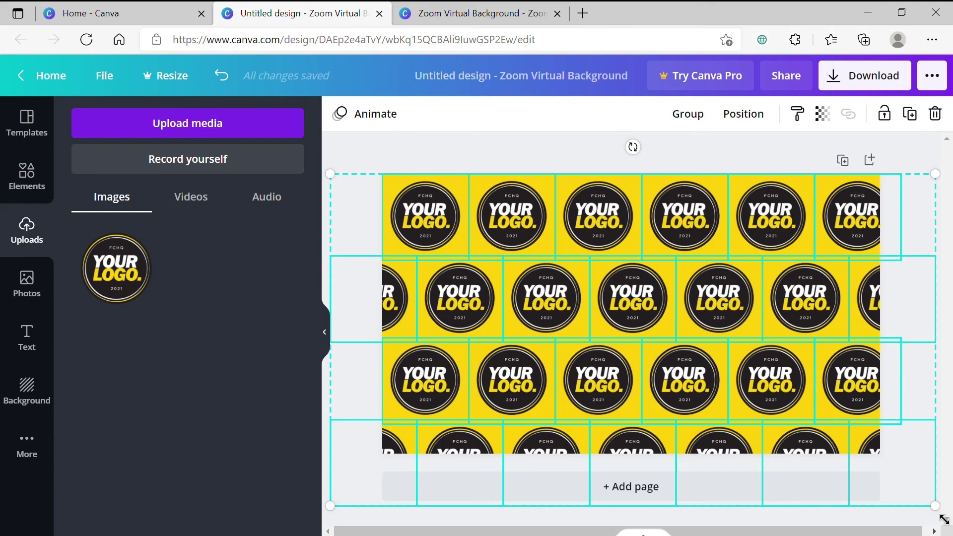
Step: Rotate the logo pattern to -4°, then enlarge and recentre it to cover the page
drag(943, 519, 826, 480)
drag(332, 486, 362, 463)
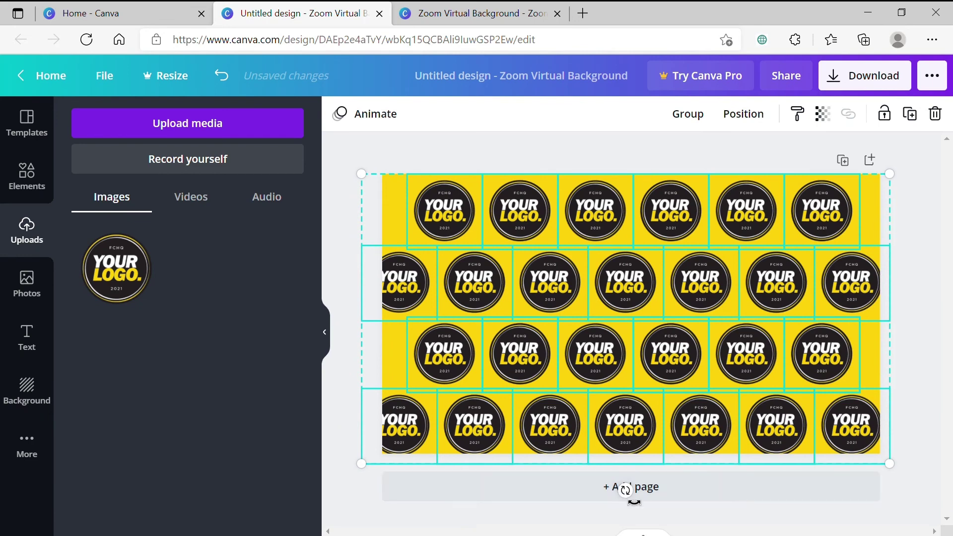
mouse_move(625, 489)
mouse_down()
mouse_move(652, 511)
mouse_move(637, 489)
mouse_up()
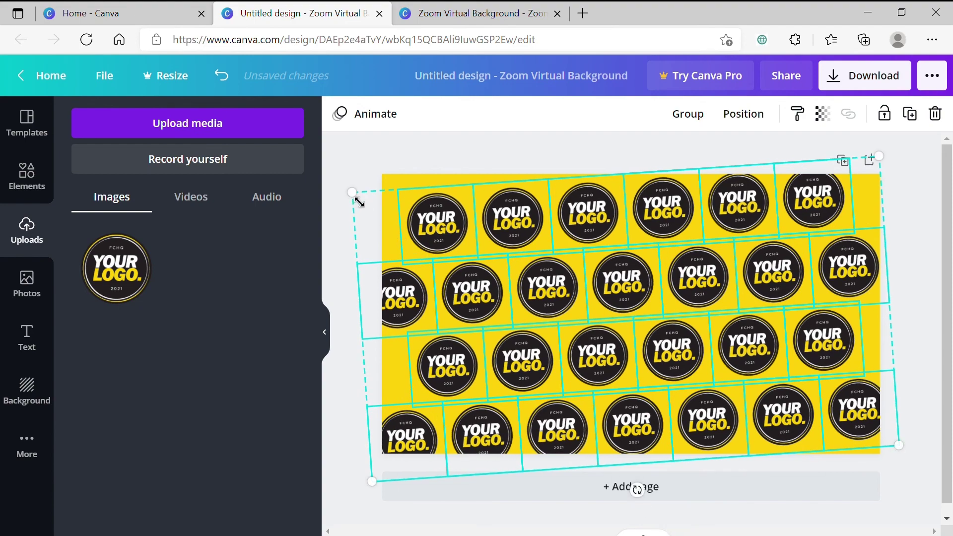
drag(358, 201, 322, 180)
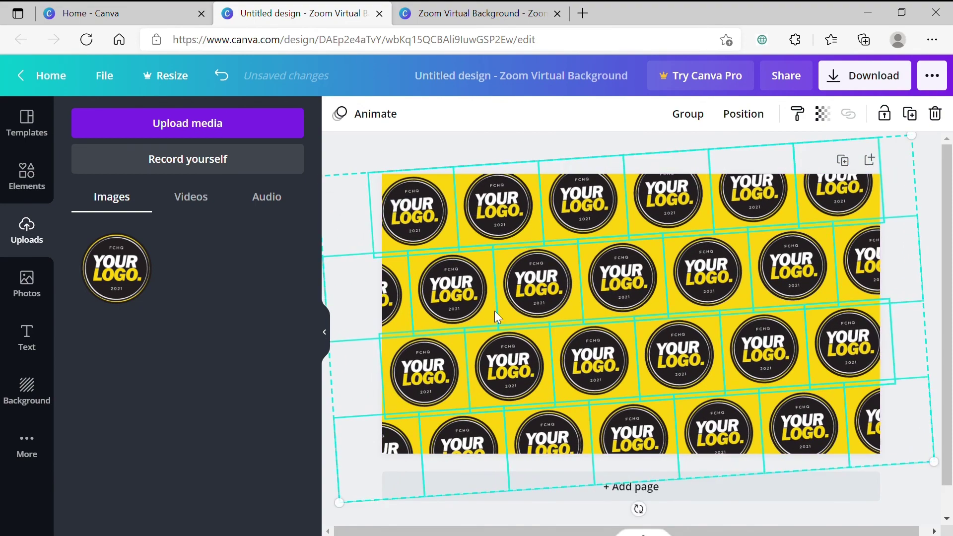
drag(494, 311, 494, 306)
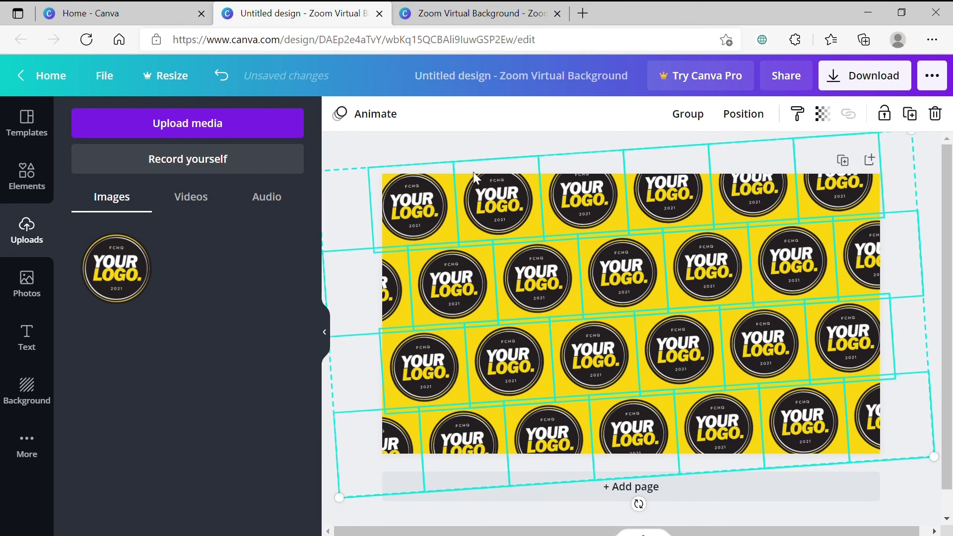
click(458, 145)
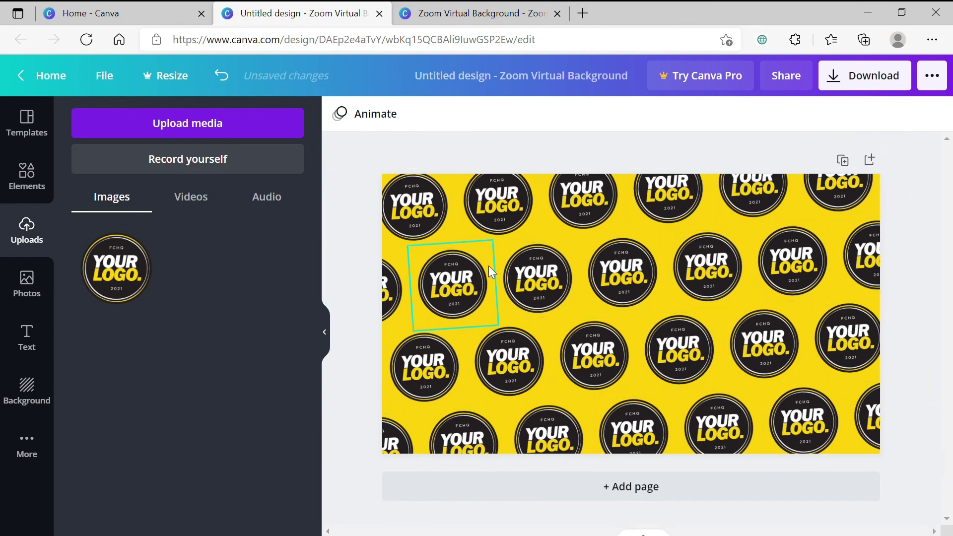
Step: Download the tilted logo-pattern background as a 1280 × 720 PNG file
click(879, 79)
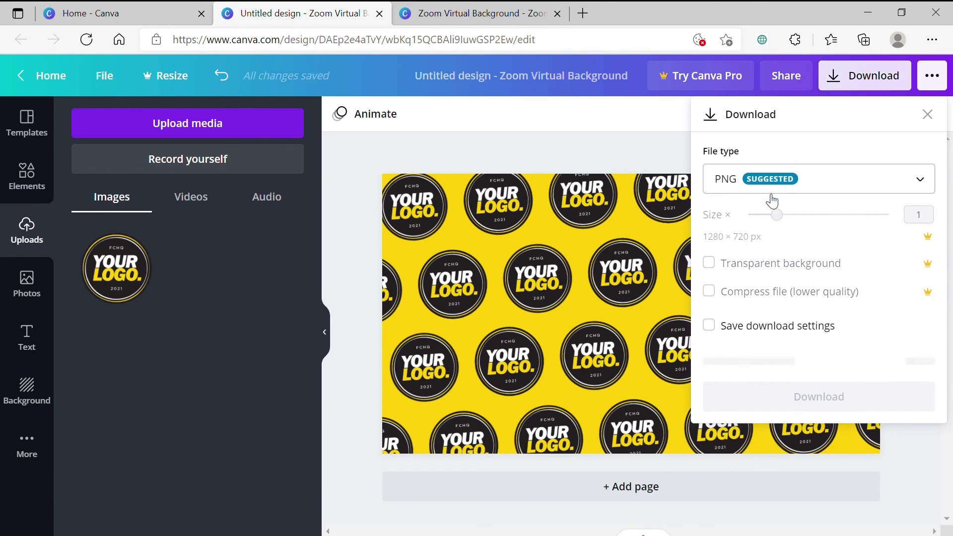
click(817, 370)
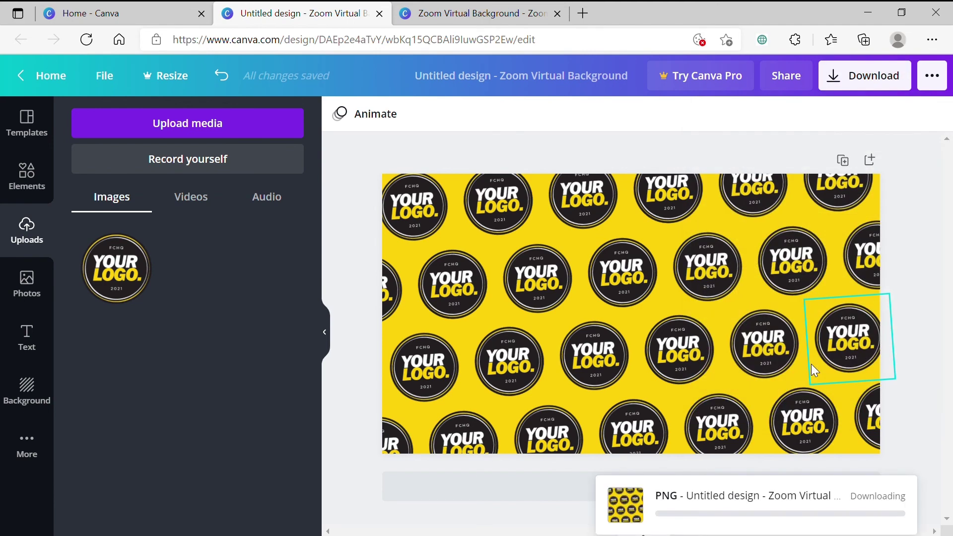